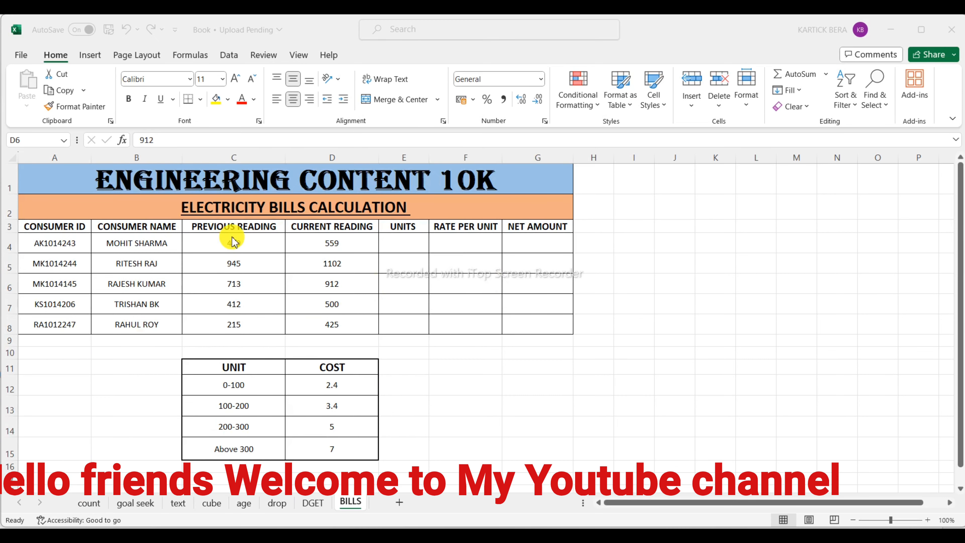
# Step: Review the sheet's title, headings, consumer columns and the empty Units and Net Amount cells
pyautogui.click(548, 183)
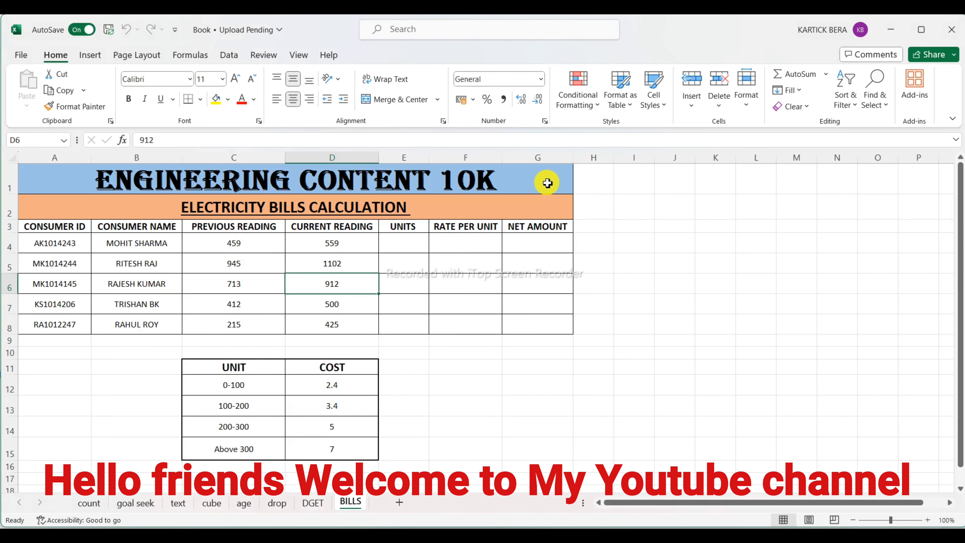
pyautogui.click(548, 183)
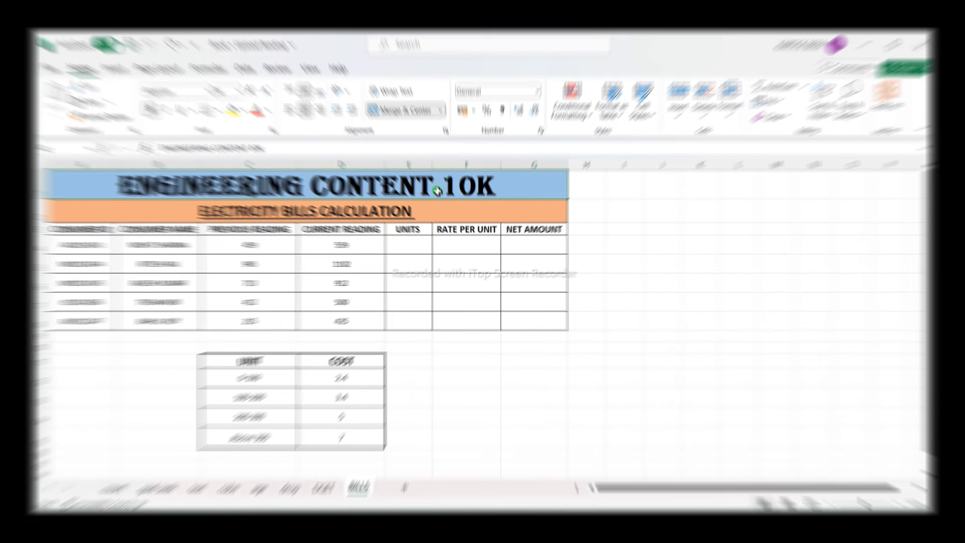
pyautogui.moveTo(429, 210); pyautogui.dragTo(418, 327)
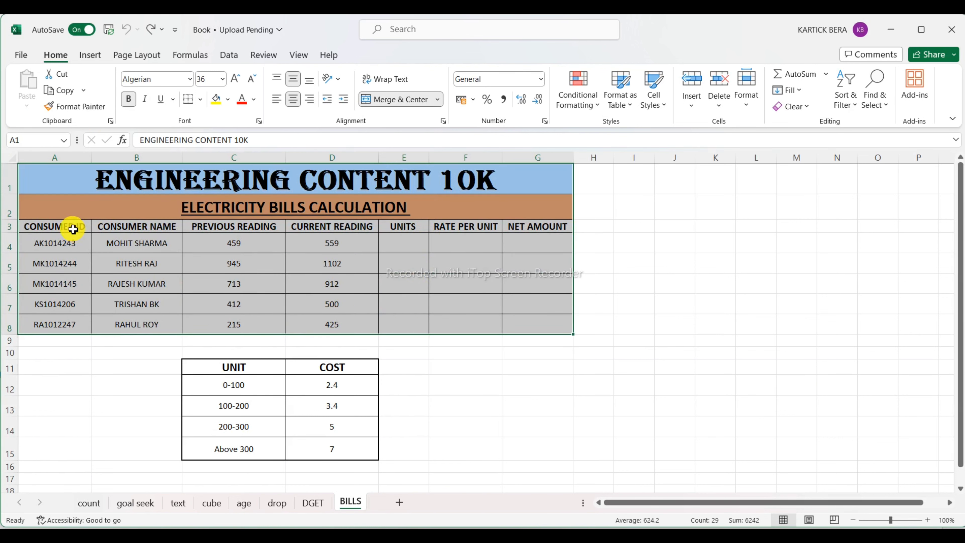
pyautogui.moveTo(74, 232); pyautogui.dragTo(71, 321)
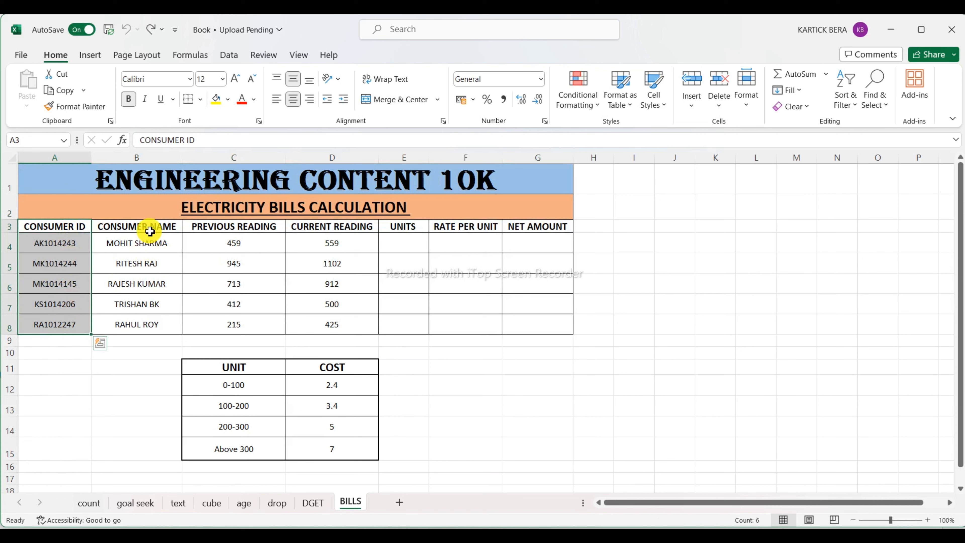
pyautogui.moveTo(147, 227); pyautogui.dragTo(145, 304)
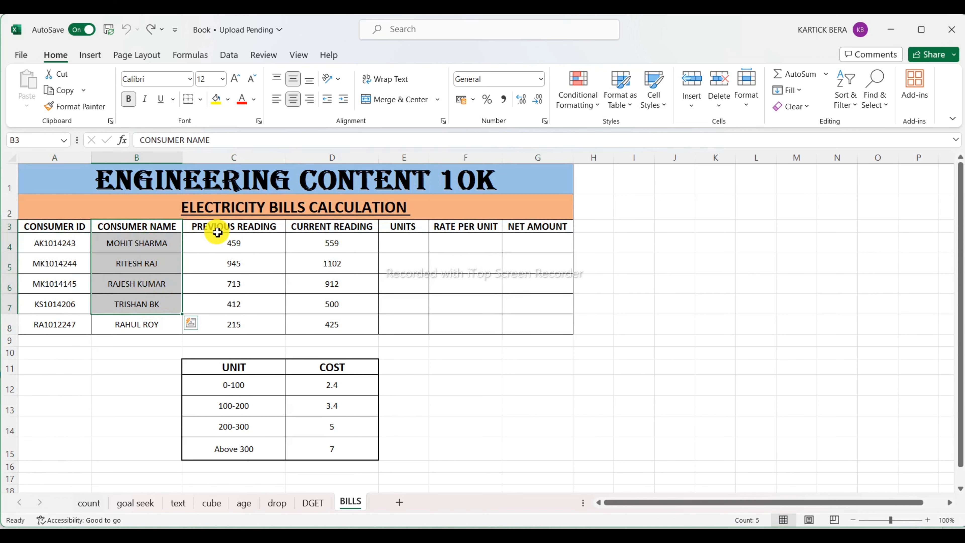
pyautogui.moveTo(221, 225)
pyautogui.mouseDown()
pyautogui.moveTo(243, 281)
pyautogui.moveTo(233, 304)
pyautogui.mouseUp()
pyautogui.moveTo(317, 229)
pyautogui.mouseDown()
pyautogui.moveTo(317, 291)
pyautogui.moveTo(333, 304)
pyautogui.mouseUp()
pyautogui.click(410, 227)
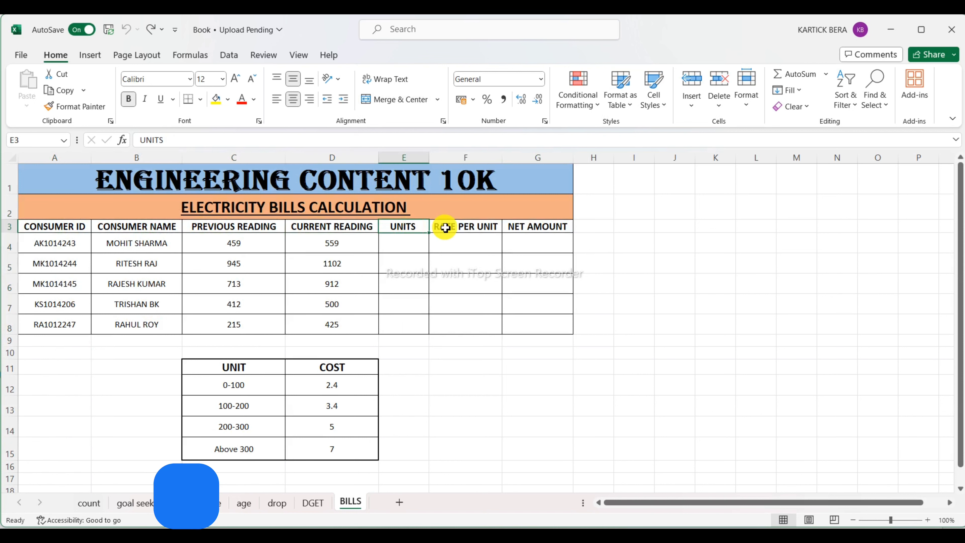
pyautogui.click(468, 227)
pyautogui.click(539, 228)
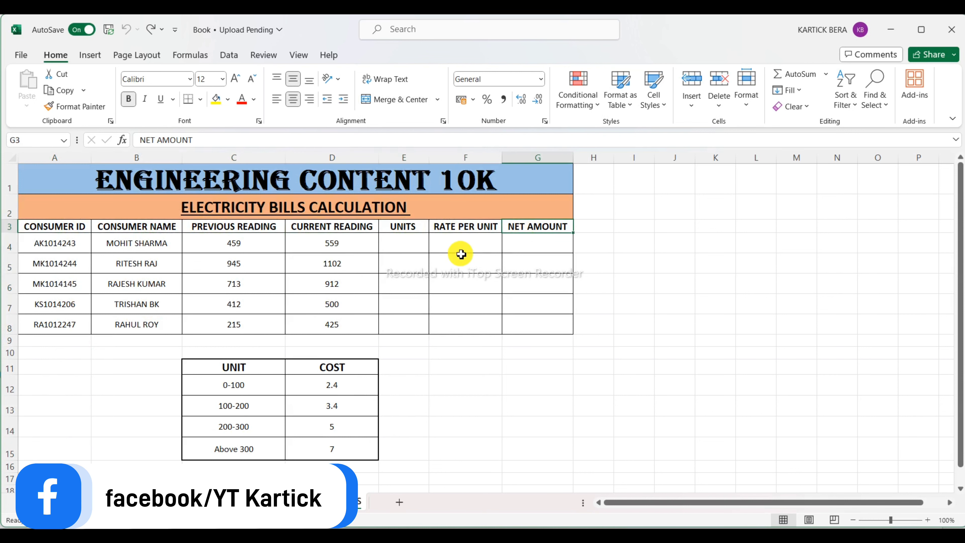
pyautogui.moveTo(402, 244); pyautogui.dragTo(404, 316)
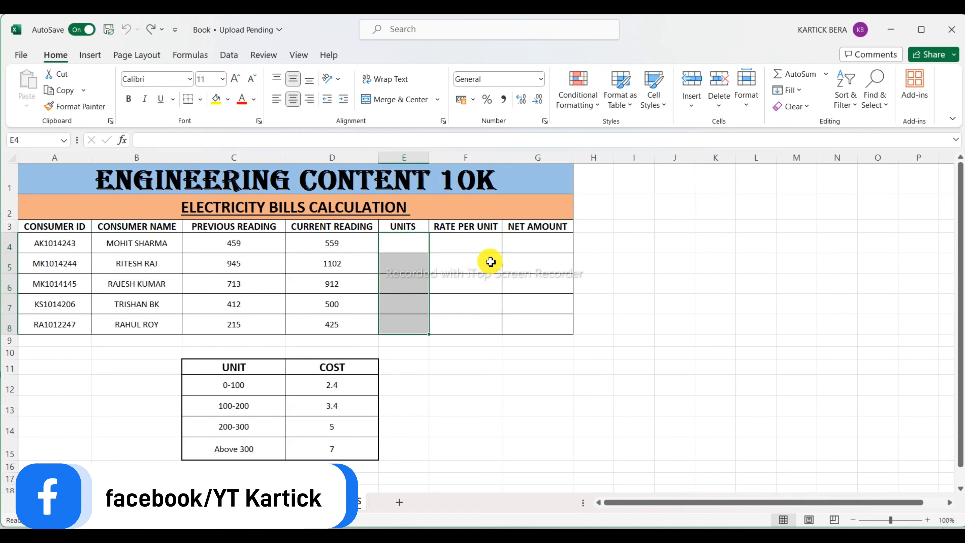
pyautogui.moveTo(530, 246); pyautogui.dragTo(540, 323)
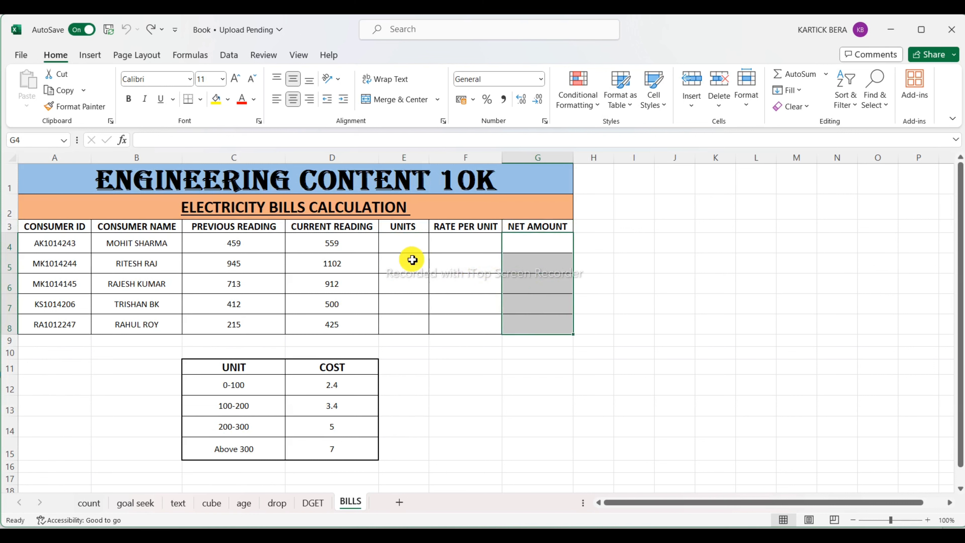
# Step: Enter =D4-C4 in E4 so the first consumer's units show 100
pyautogui.click(406, 246)
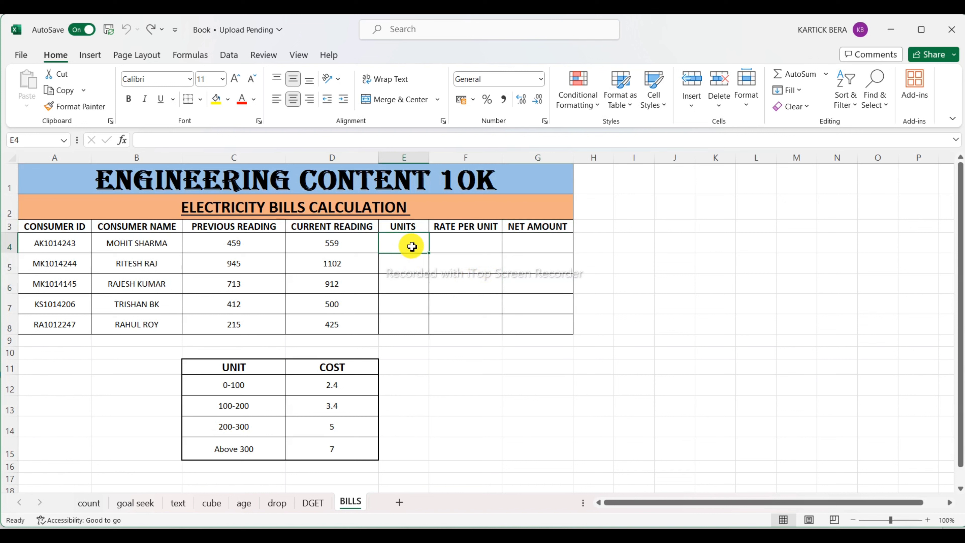
pyautogui.write('=')
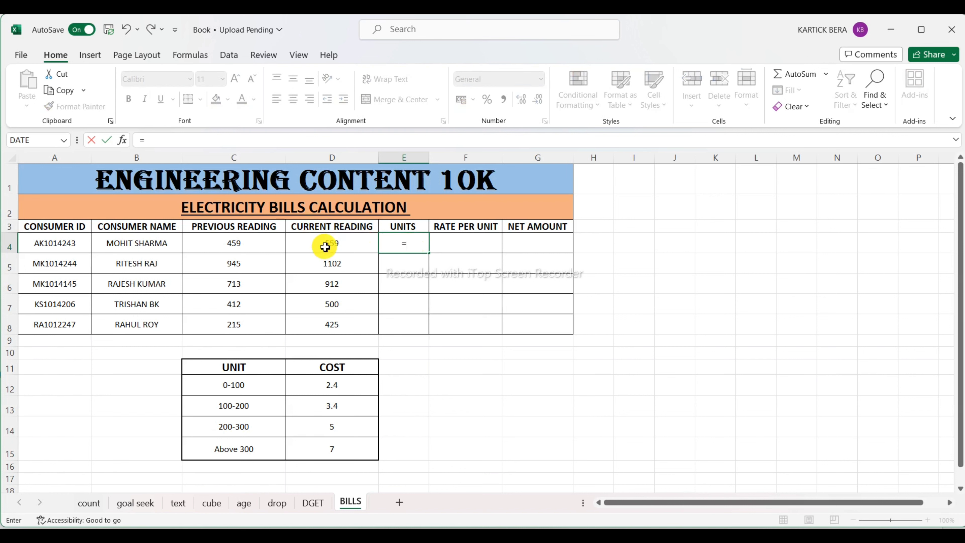
pyautogui.click(329, 245)
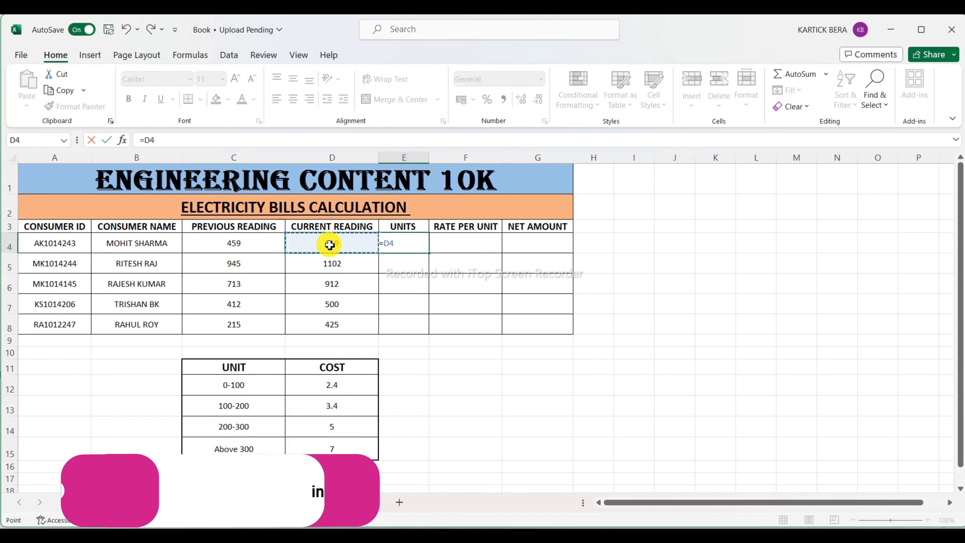
pyautogui.write('-')
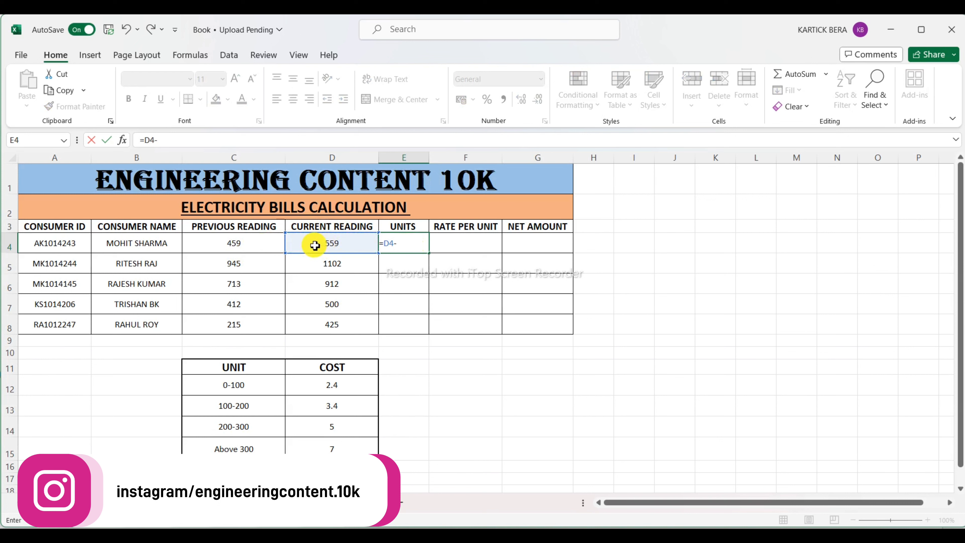
pyautogui.click(262, 239)
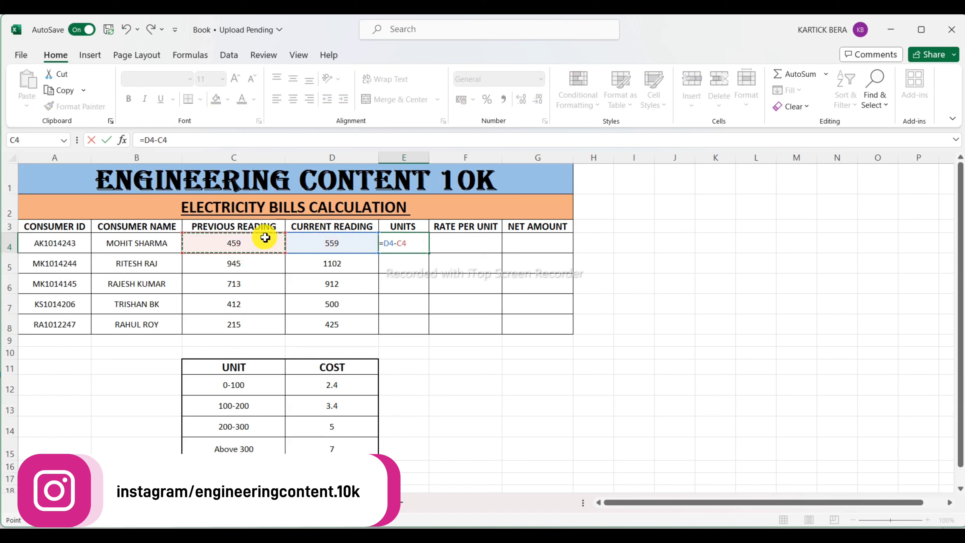
pyautogui.press('Return')
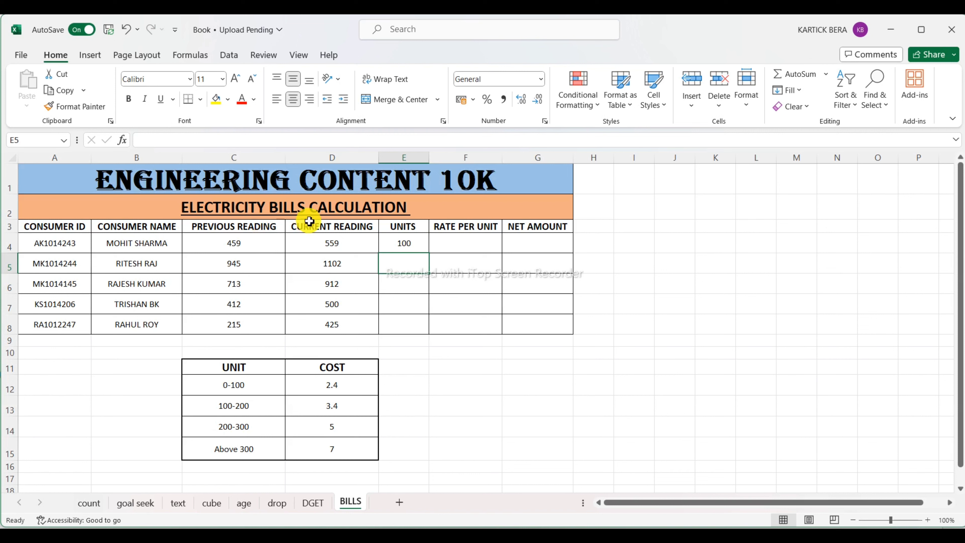
pyautogui.click(418, 242)
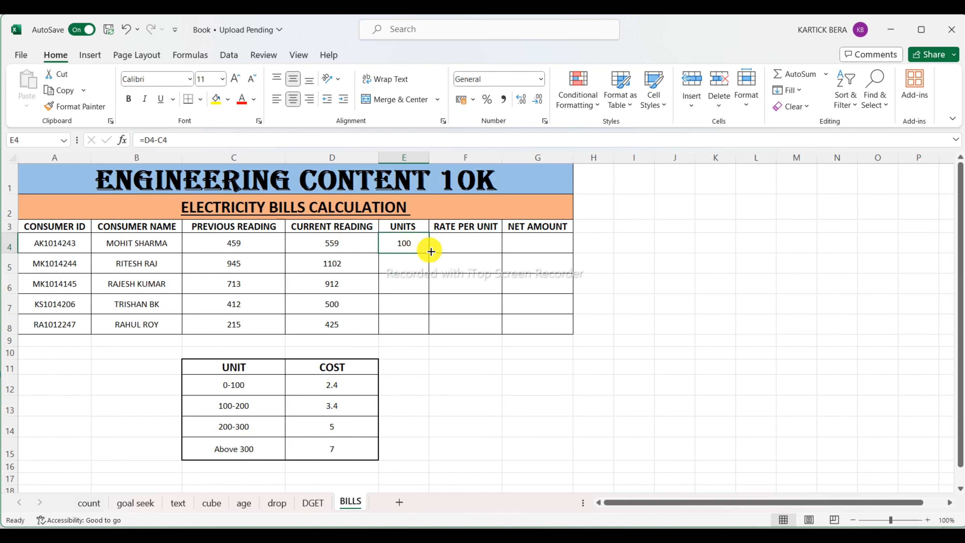
# Step: Fill the E4 units formula down to E8, giving 100, 157, 199, 88 and 210
pyautogui.moveTo(430, 252); pyautogui.dragTo(435, 330)
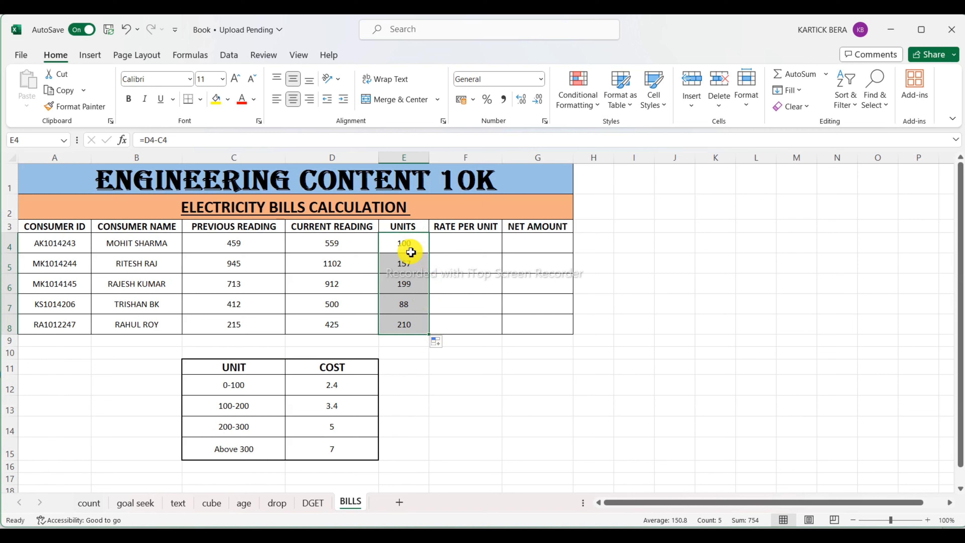
pyautogui.click(460, 244)
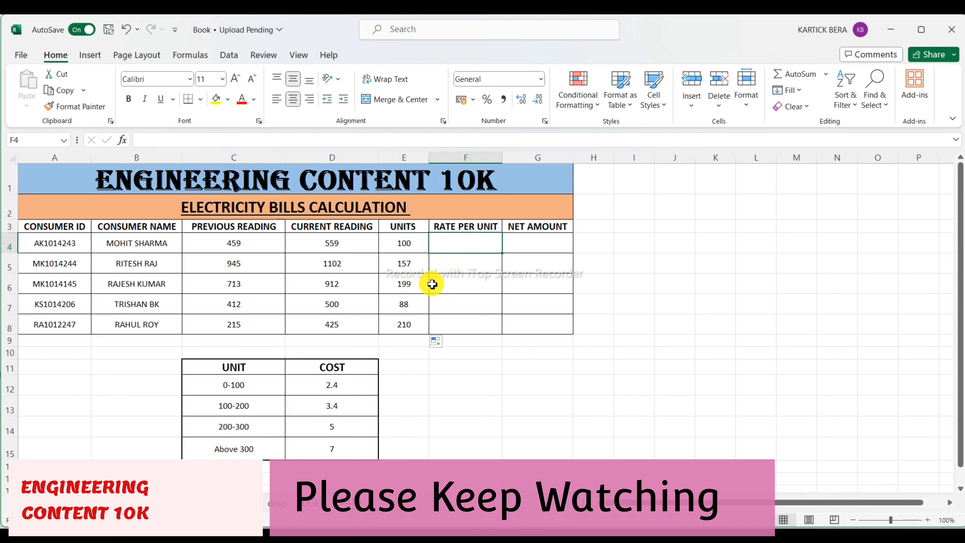
# Step: Review the UNIT/COST table's unit bands and costs, starting with 0-100 units at 2.4
pyautogui.moveTo(258, 367); pyautogui.dragTo(318, 444)
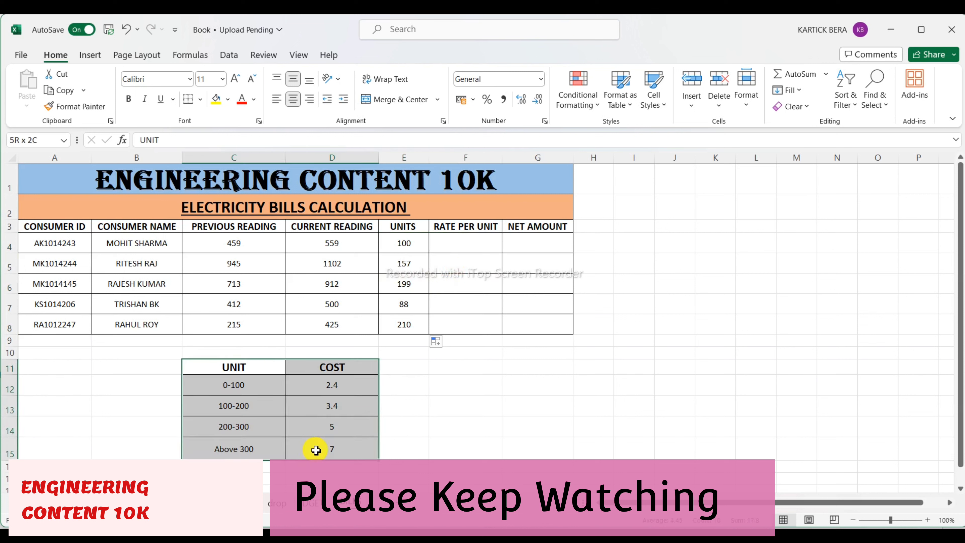
pyautogui.click(250, 389)
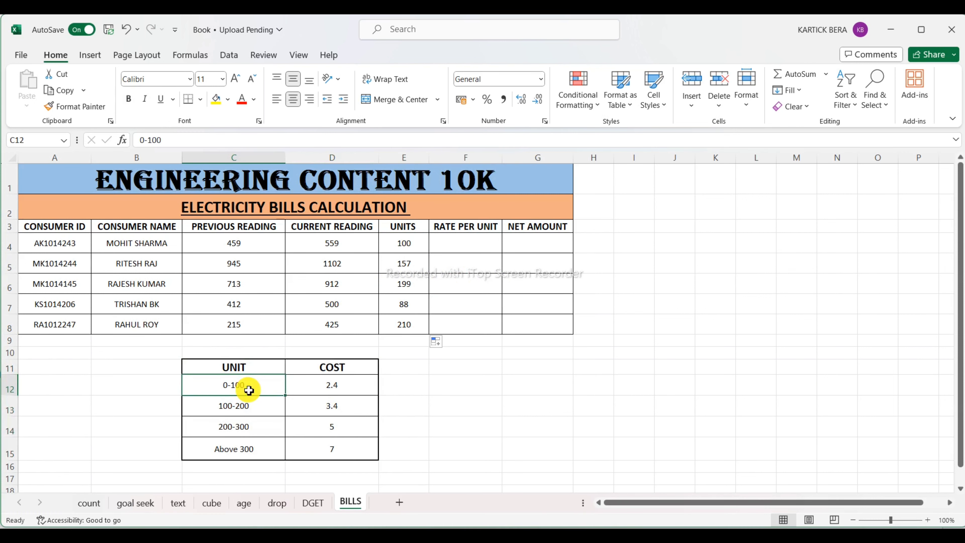
pyautogui.click(342, 390)
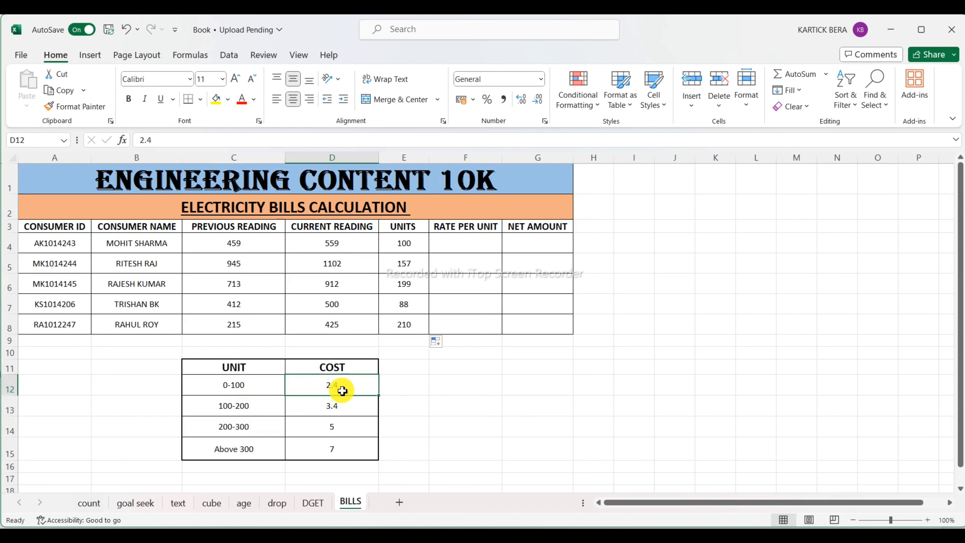
pyautogui.click(256, 389)
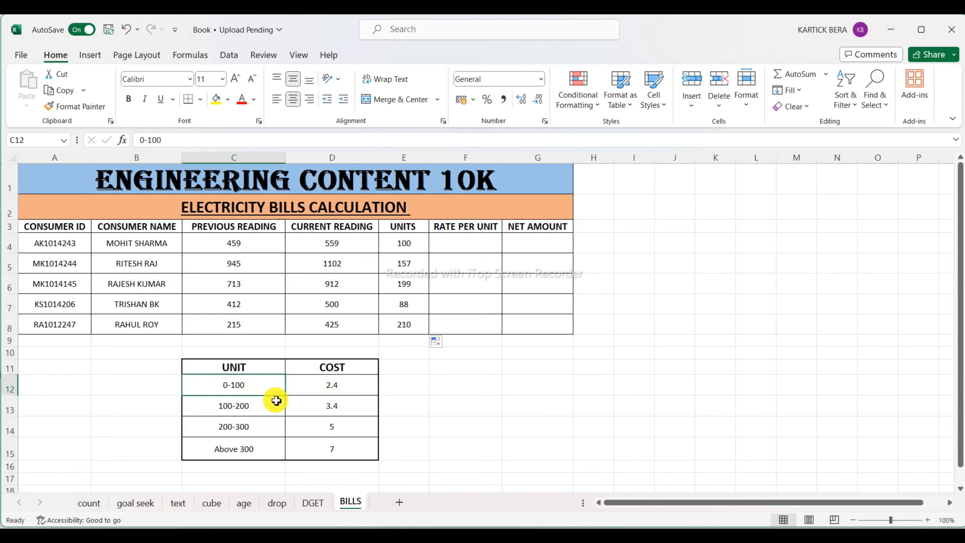
pyautogui.moveTo(276, 401); pyautogui.dragTo(317, 444)
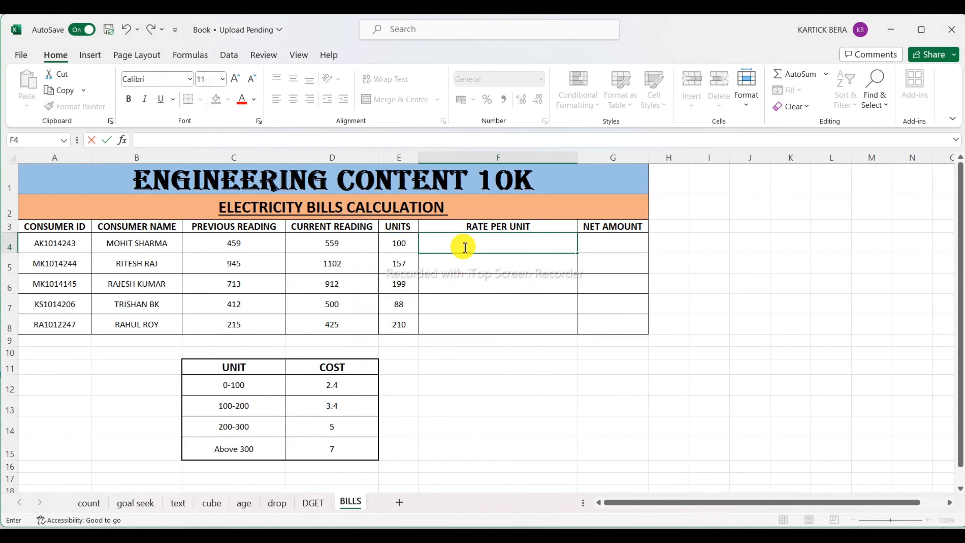
# Step: Begin the F4 nested IF rate: 2.4 when E4 is up to 100, 3.4 up to 200
pyautogui.write('=')
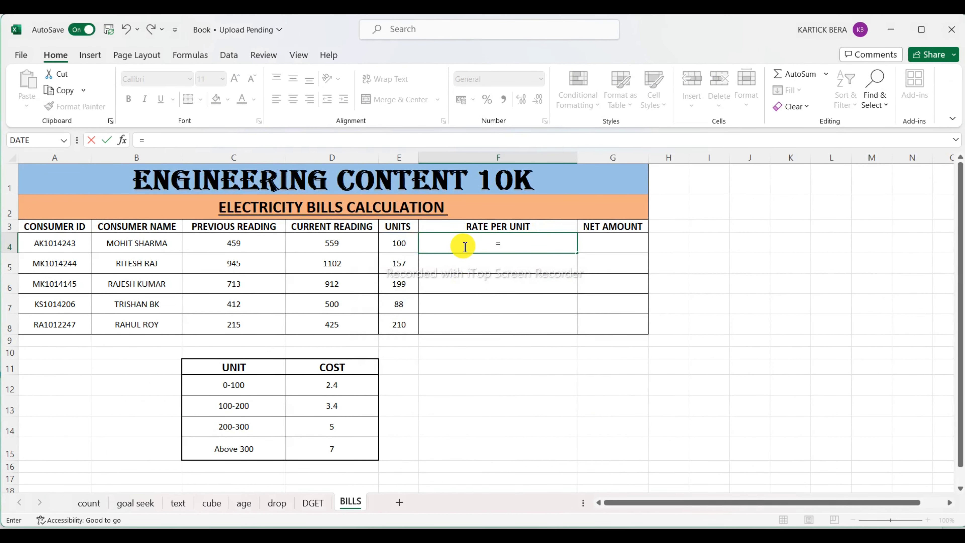
pyautogui.write('=')
pyautogui.press('BackSpace')
pyautogui.write('IF(')
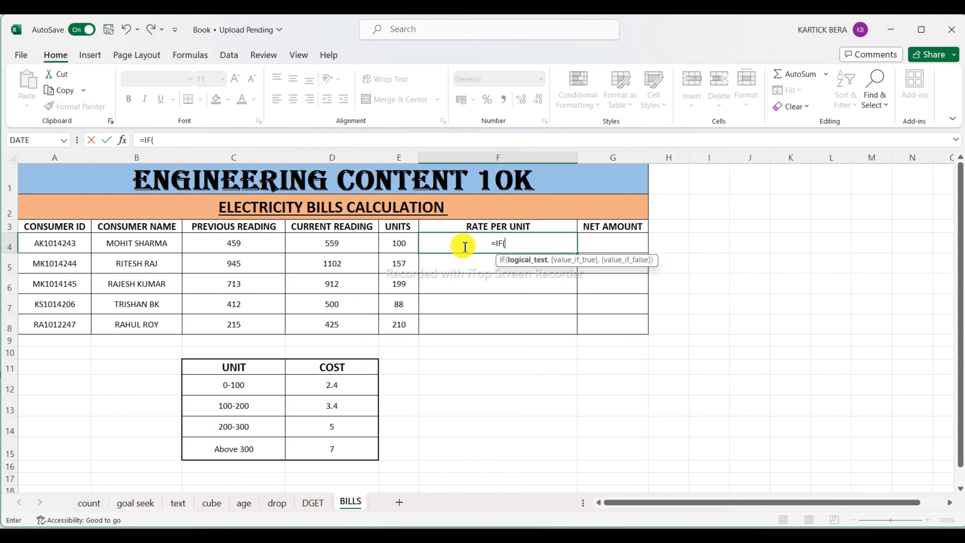
pyautogui.click(395, 241)
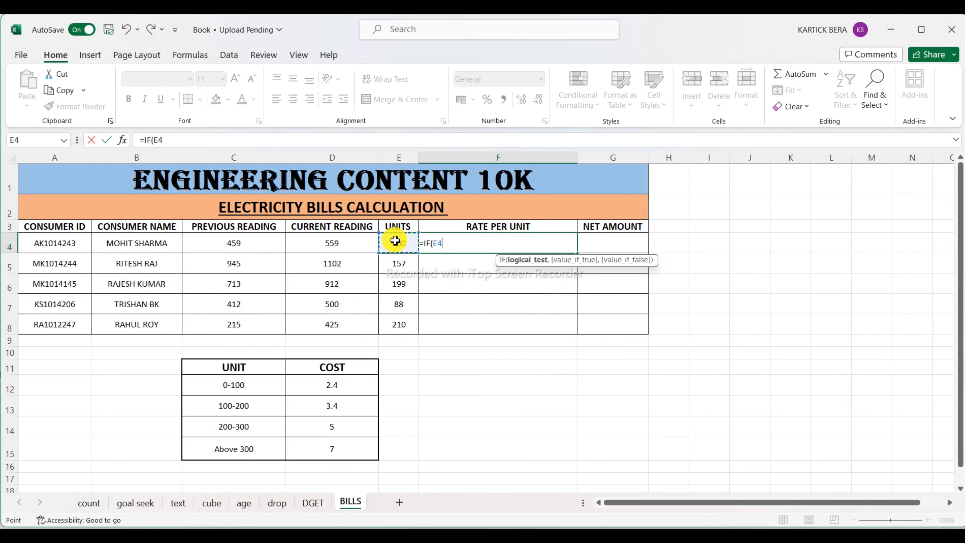
pyautogui.write('<=1')
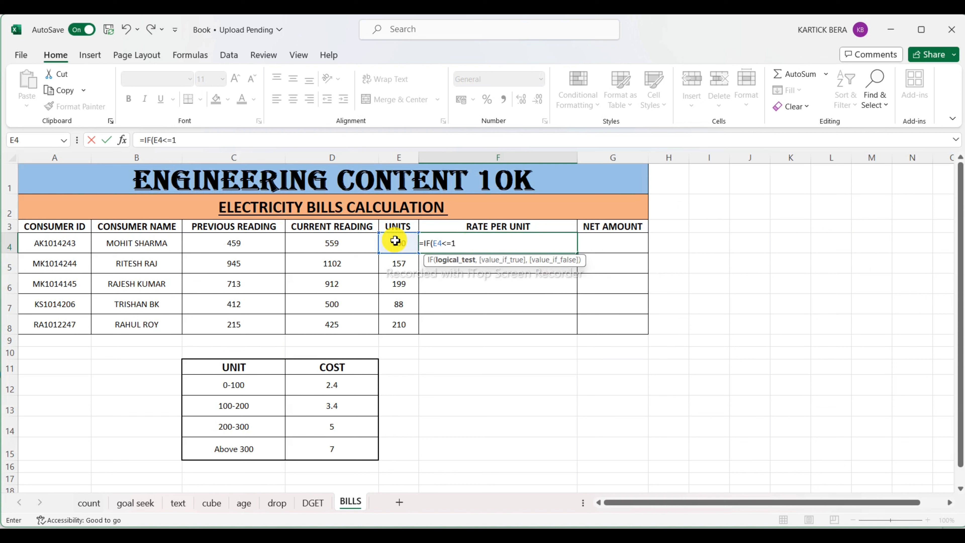
pyautogui.write('00,')
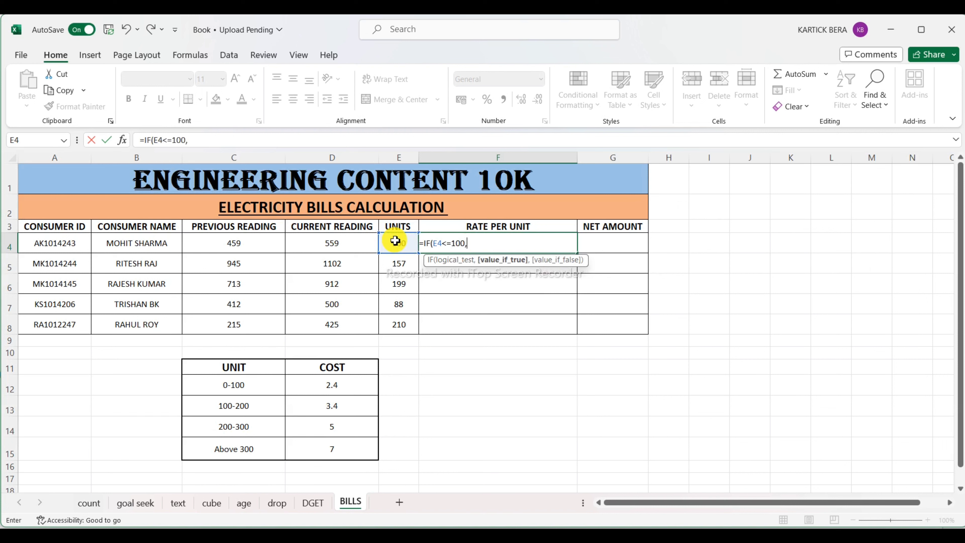
pyautogui.write('"2')
pyautogui.write('.4"')
pyautogui.write(',')
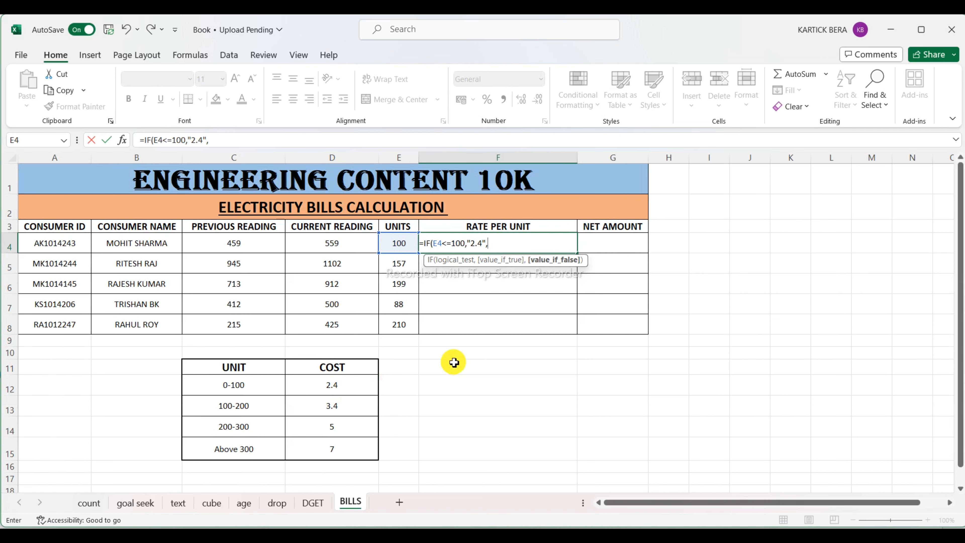
pyautogui.write('IF')
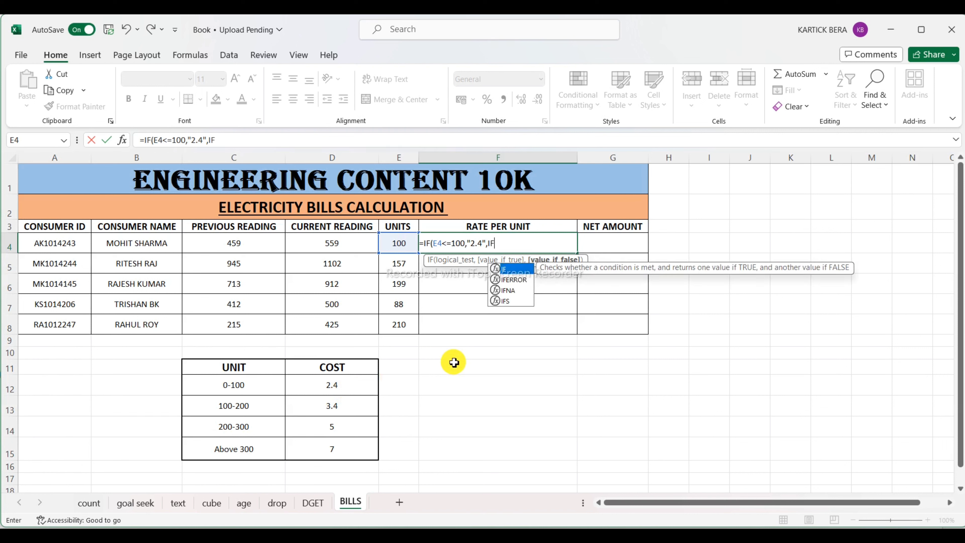
pyautogui.write('(')
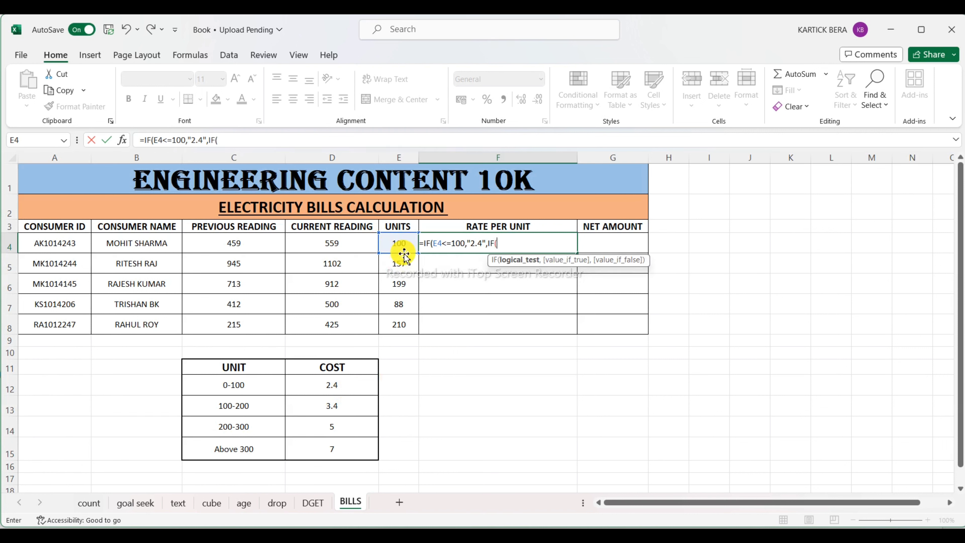
pyautogui.click(402, 244)
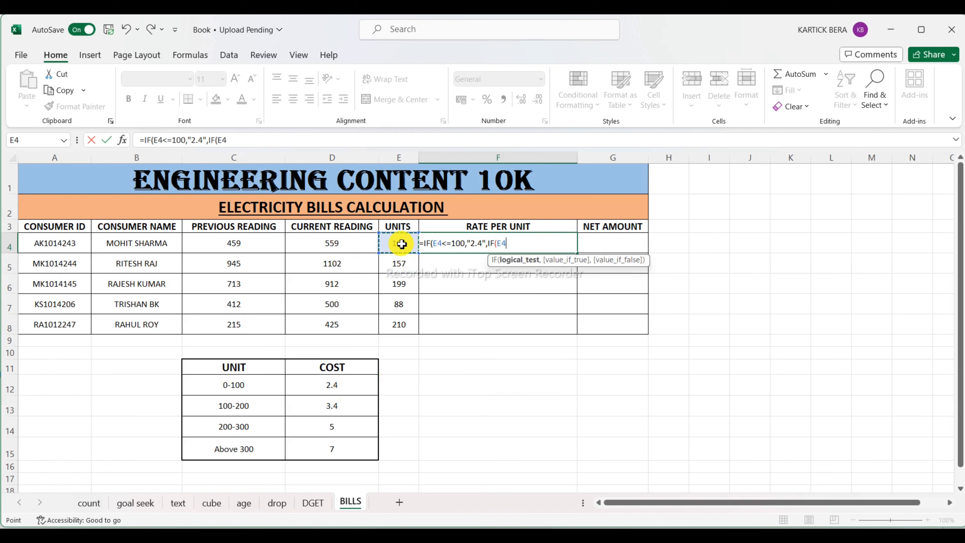
pyautogui.write('<')
pyautogui.write('=200')
pyautogui.write(',')
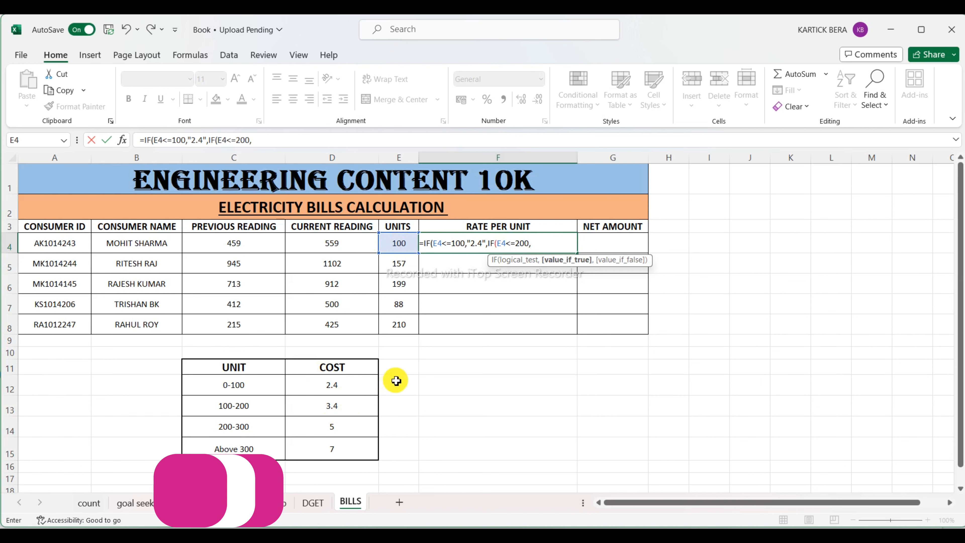
pyautogui.write('"')
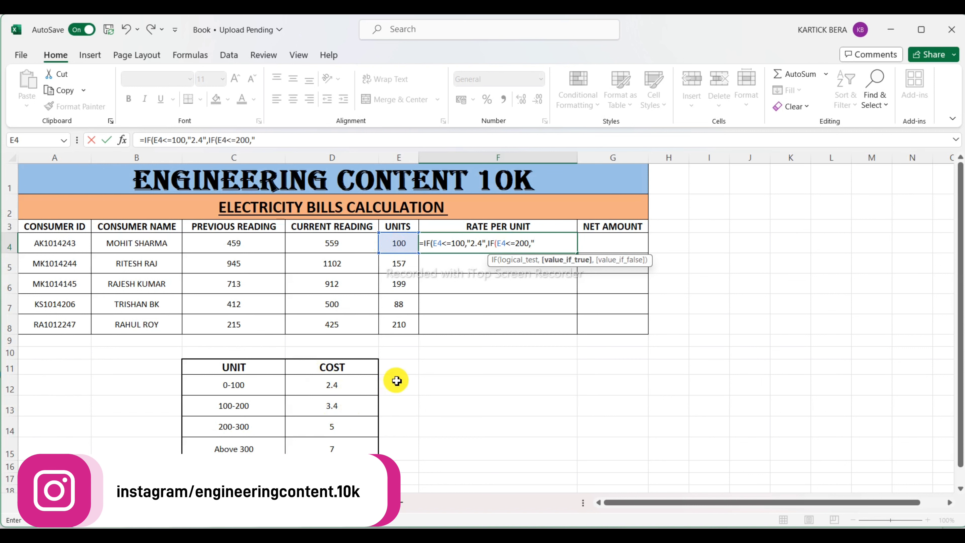
pyautogui.write('3.4"')
pyautogui.write(',')
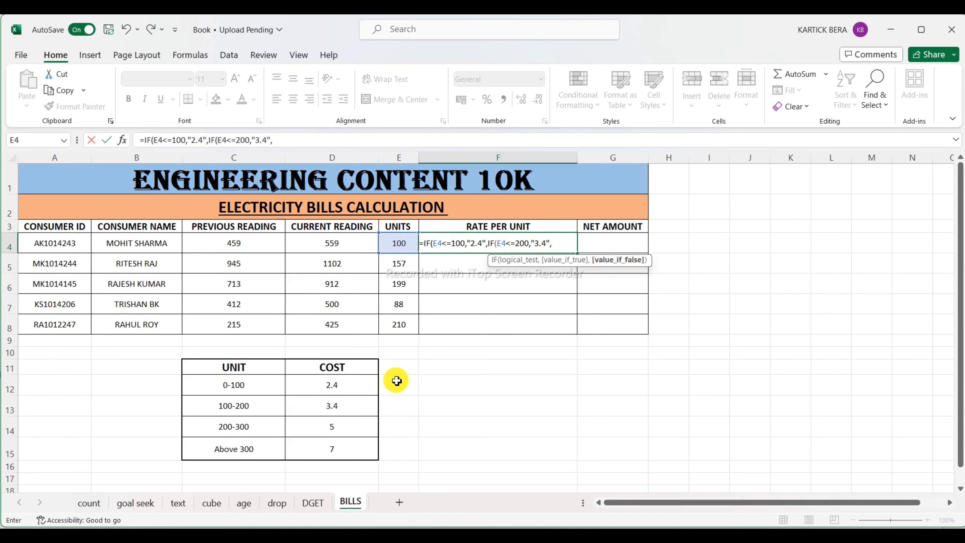
pyautogui.write('IF')
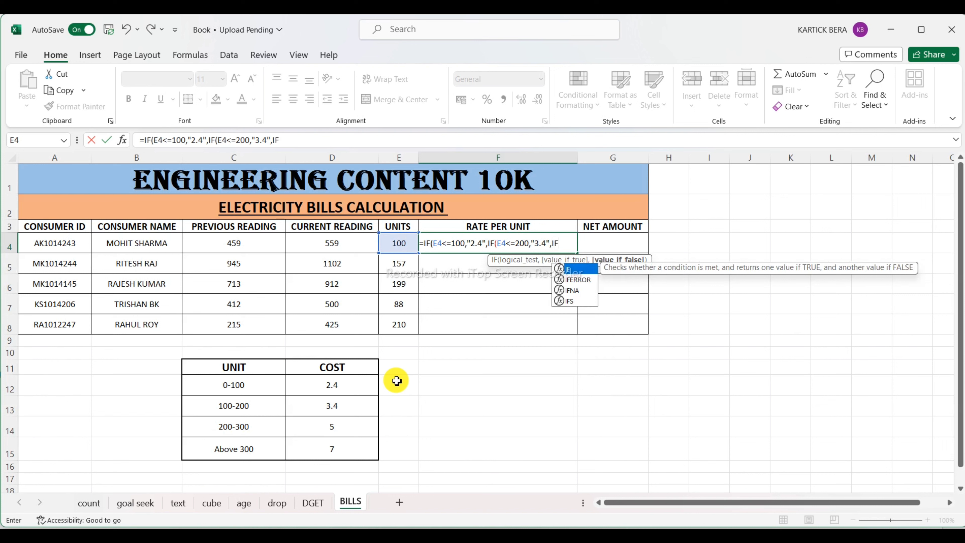
pyautogui.write('(')
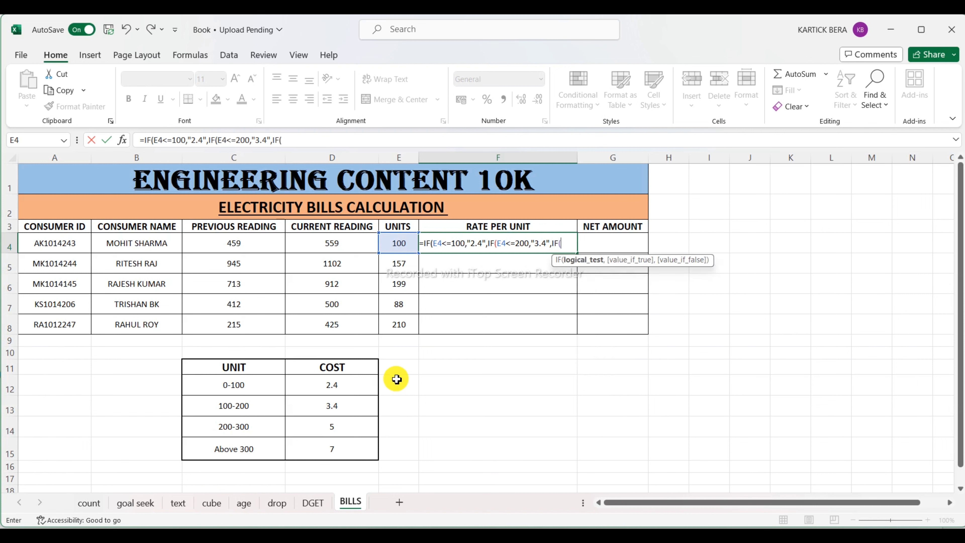
# Step: Finish the nested IF with rate 5 up to 300 units and 7 above, showing 2.4
pyautogui.click(397, 241)
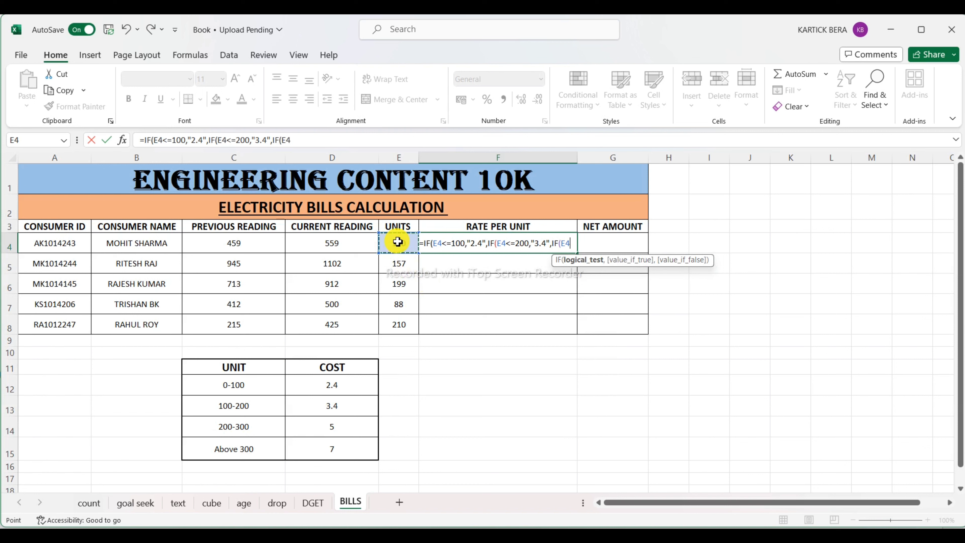
pyautogui.write('<')
pyautogui.write('=')
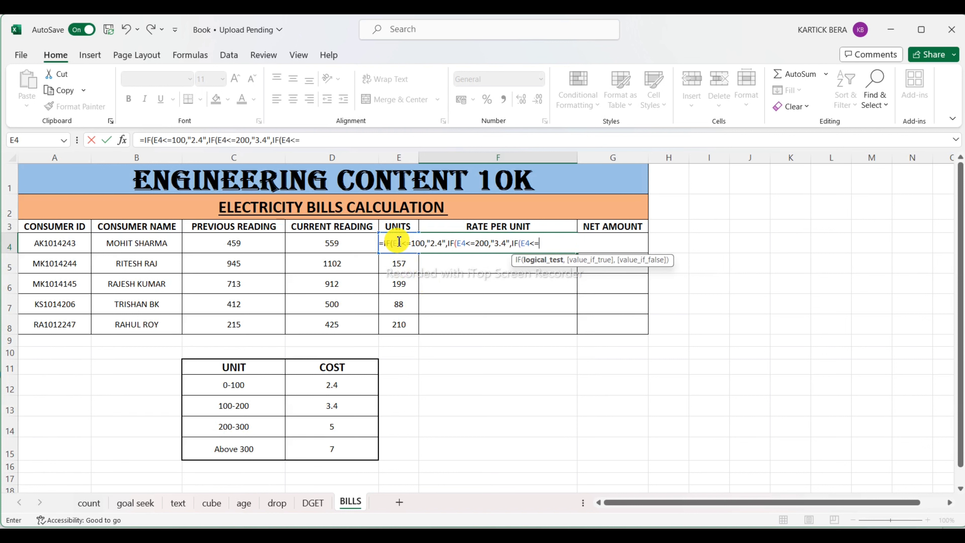
pyautogui.write('3')
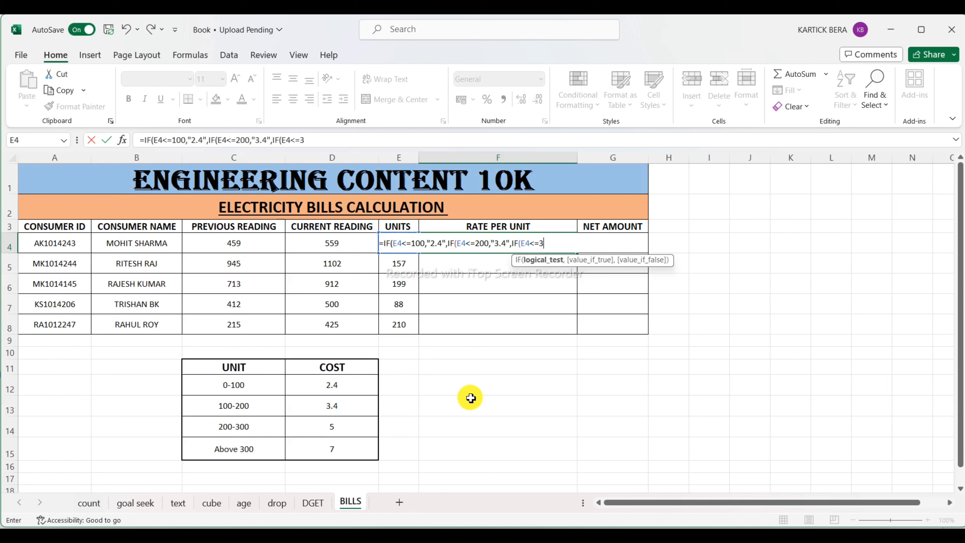
pyautogui.write('00,')
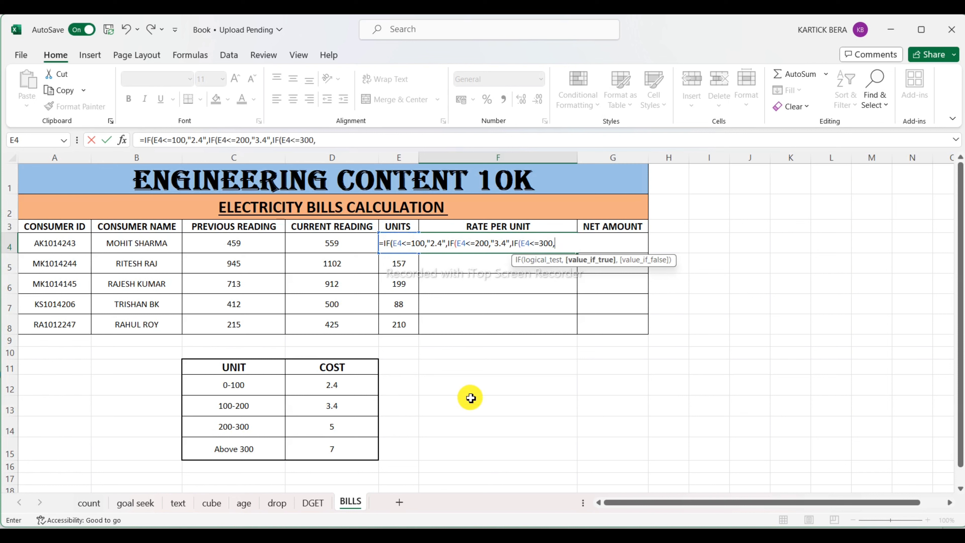
pyautogui.write('"5"')
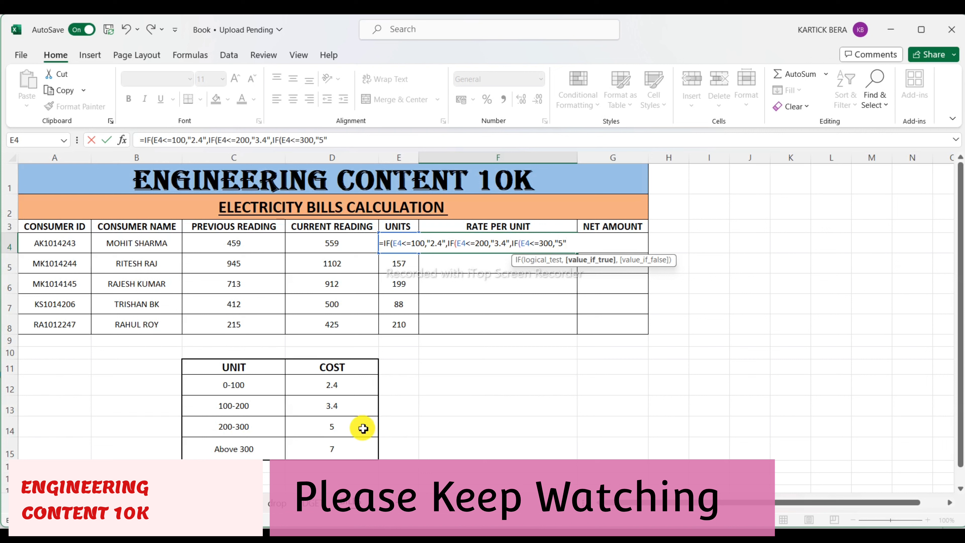
pyautogui.write(',')
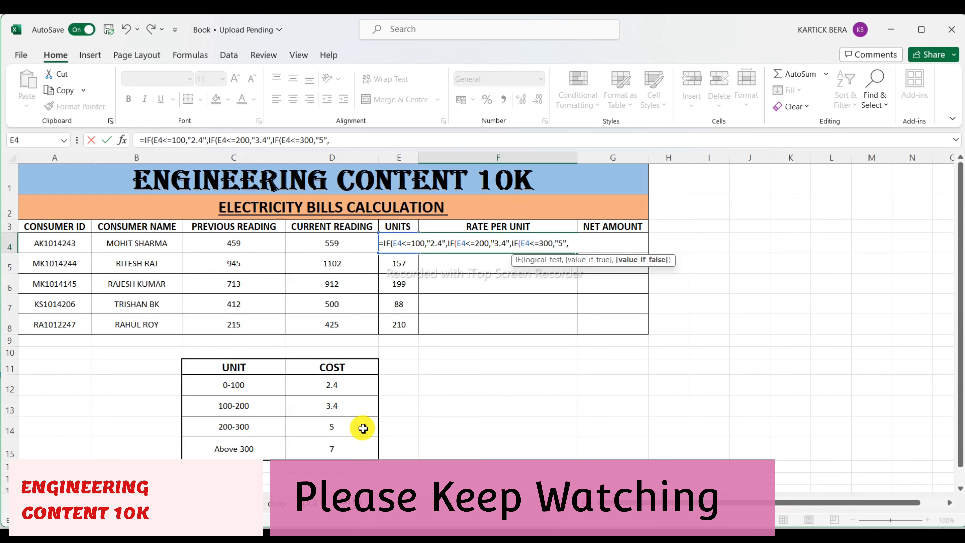
pyautogui.write('IF')
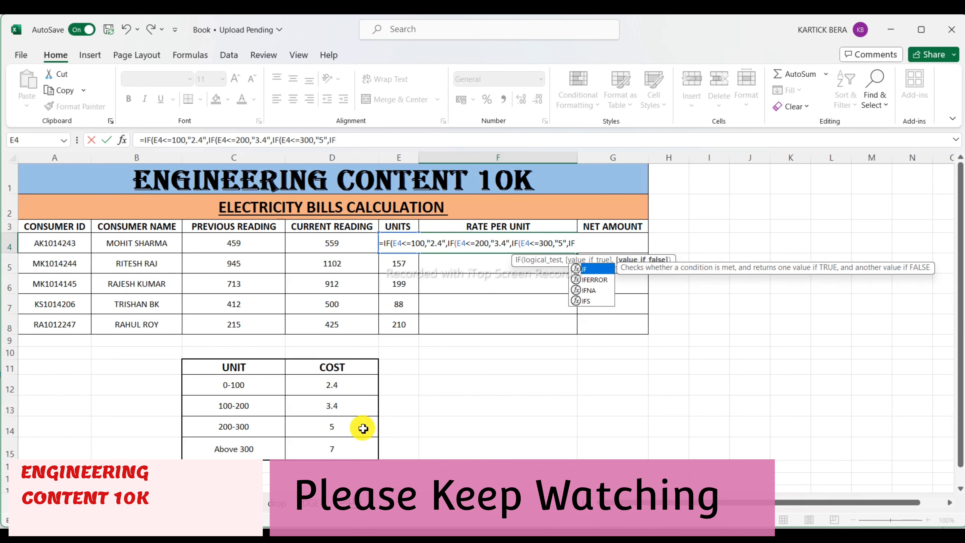
pyautogui.write('(')
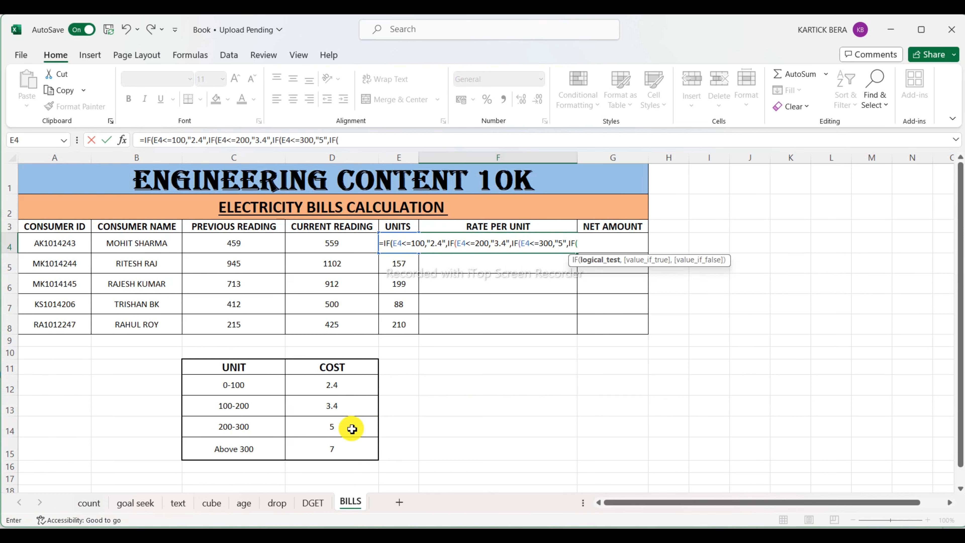
pyautogui.write('>')
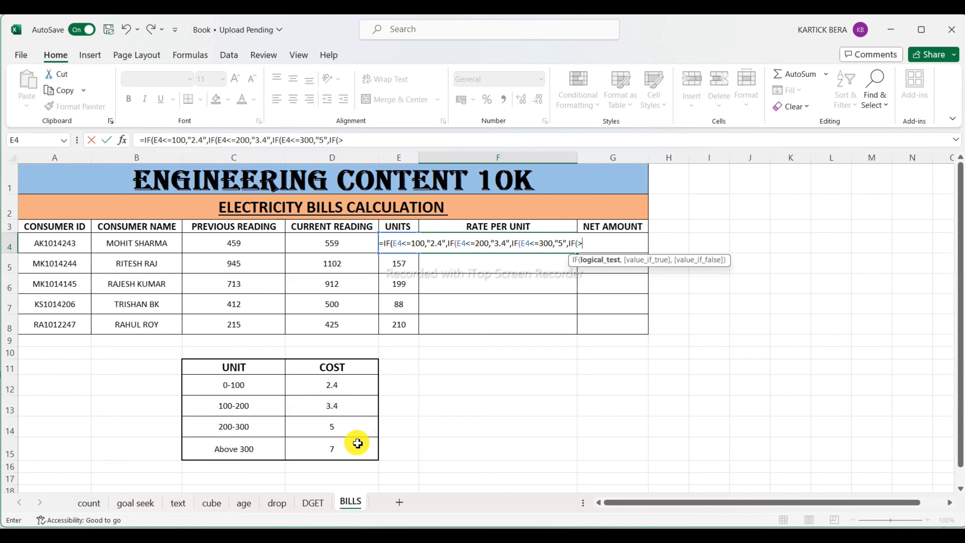
pyautogui.press('BackSpace')
pyautogui.click(361, 246)
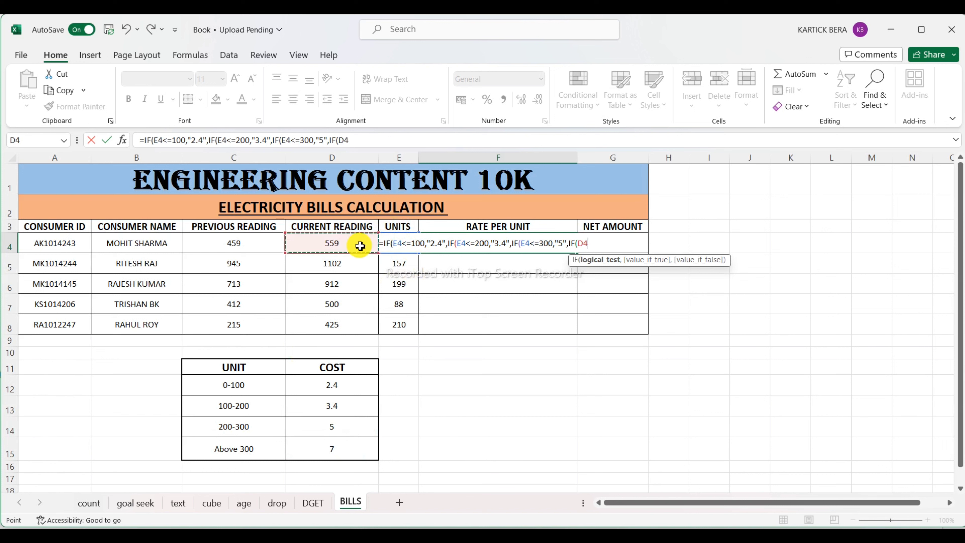
pyautogui.press('Right')
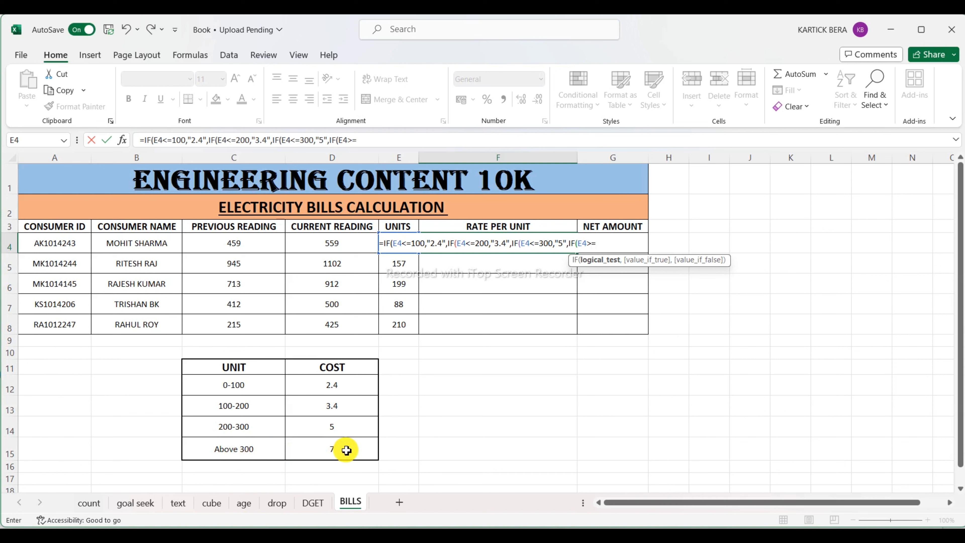
pyautogui.write('300,"')
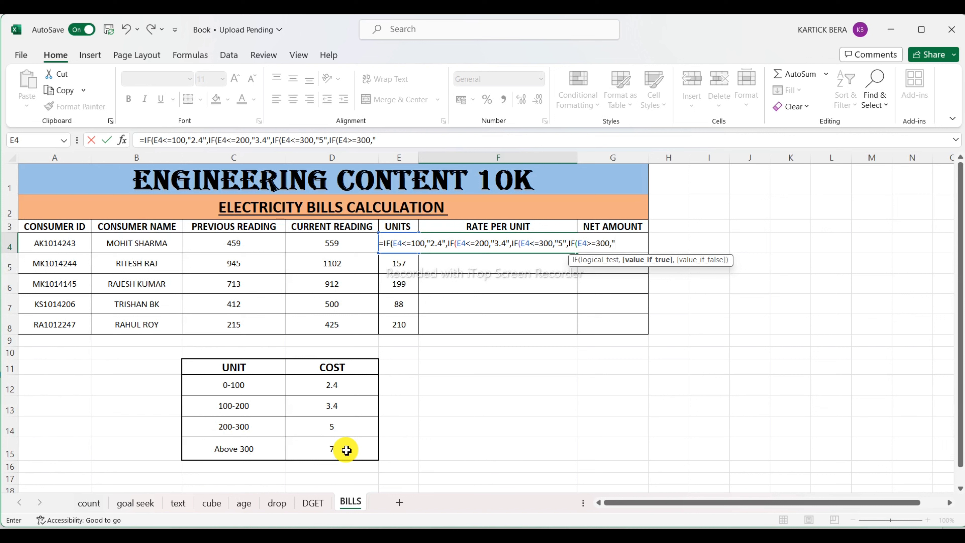
pyautogui.write('7"')
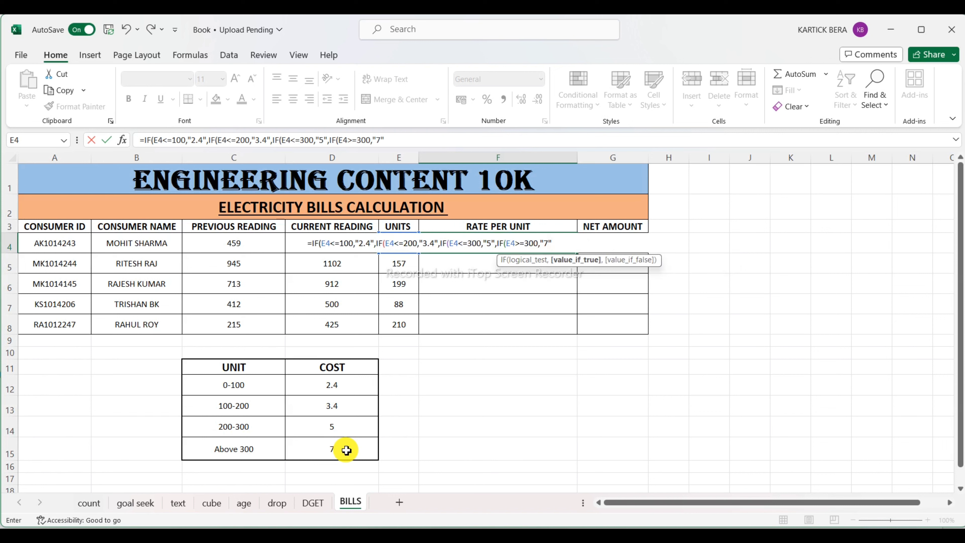
pyautogui.write(')))')
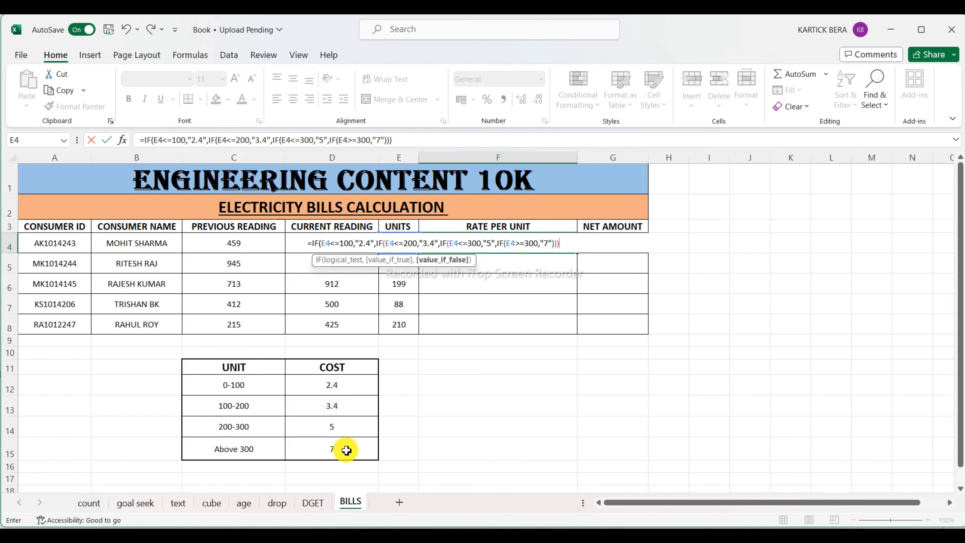
pyautogui.write(')')
pyautogui.press('Return')
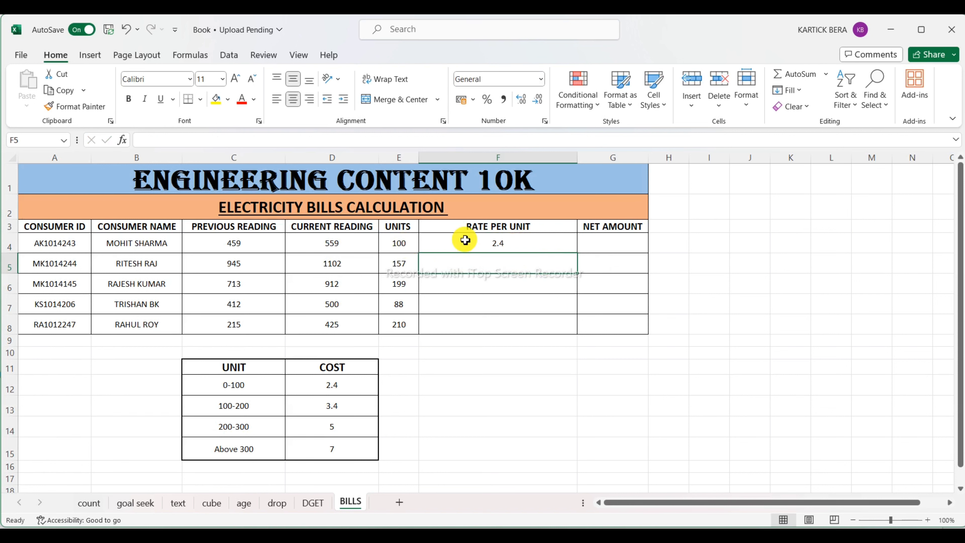
# Step: Fill the F4 rate formula down to F8, giving 2.4, 3.4, 3.4, 2.4 and 5
pyautogui.click(523, 246)
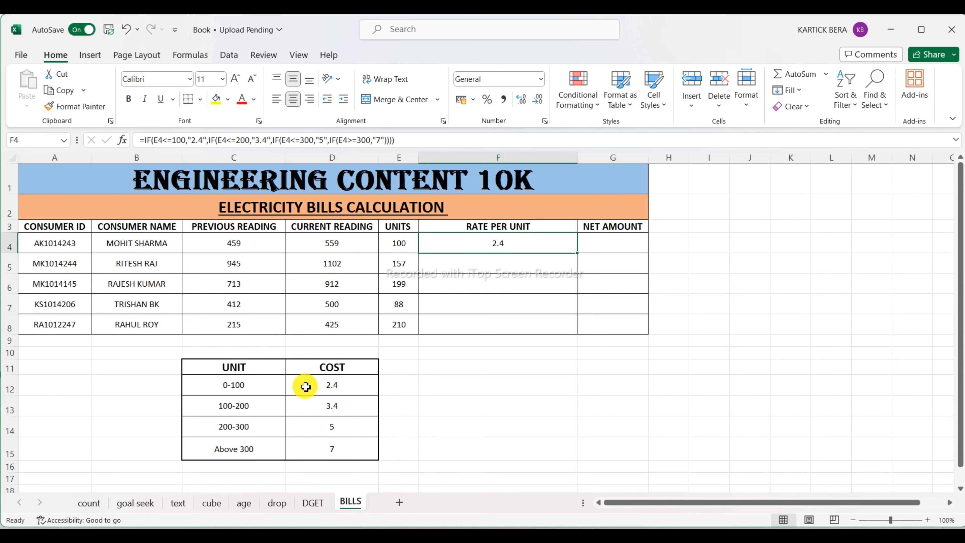
pyautogui.moveTo(577, 253); pyautogui.dragTo(577, 331)
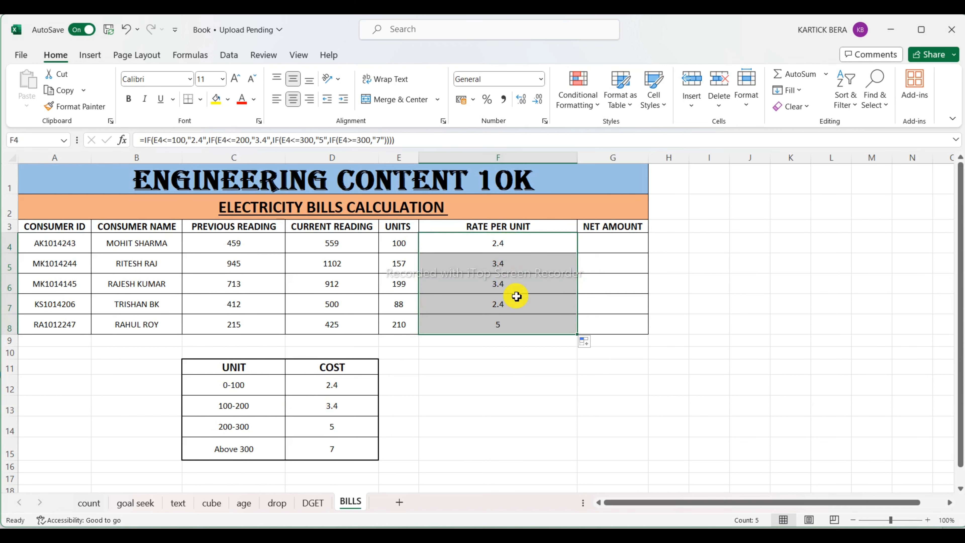
# Step: Enter =E4*F4 in G4 for the first consumer's net amount of 240
pyautogui.click(598, 247)
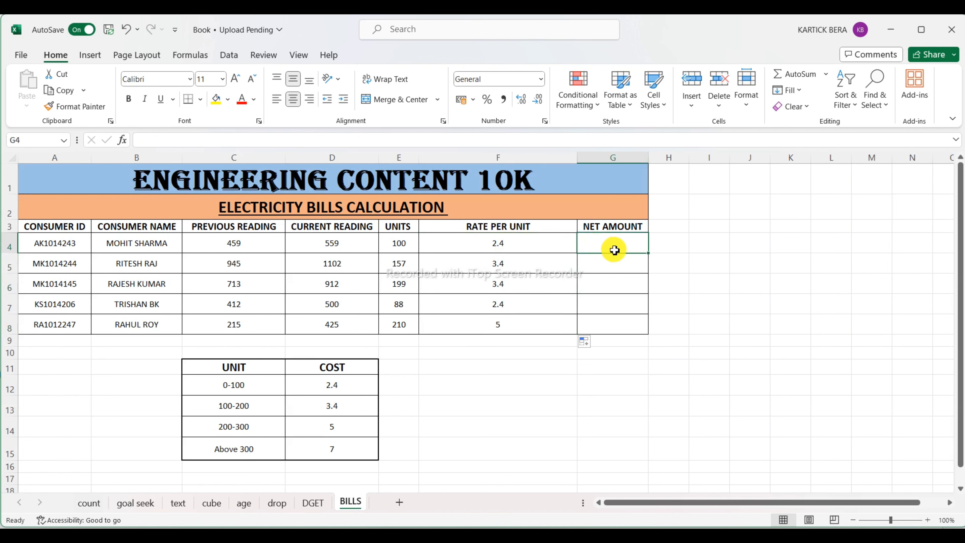
pyautogui.write('=')
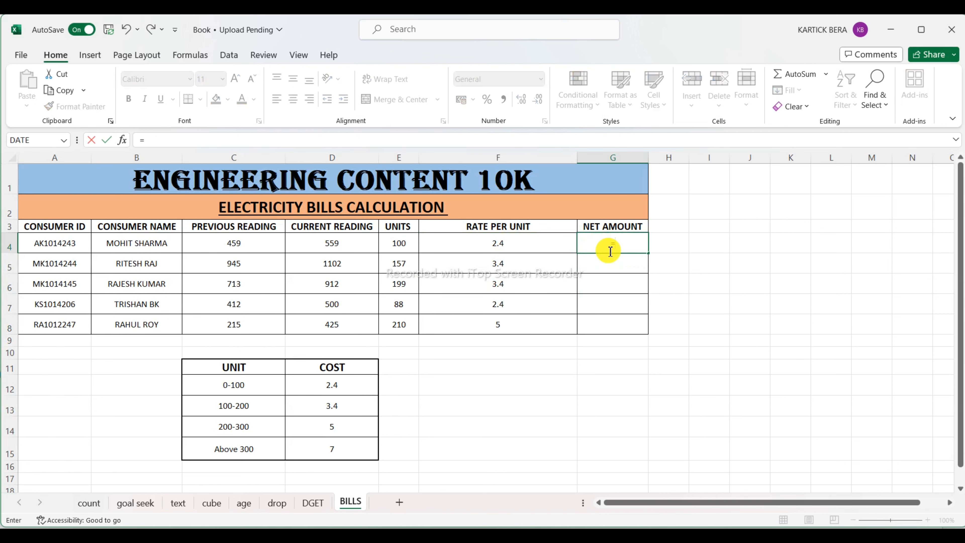
pyautogui.click(396, 244)
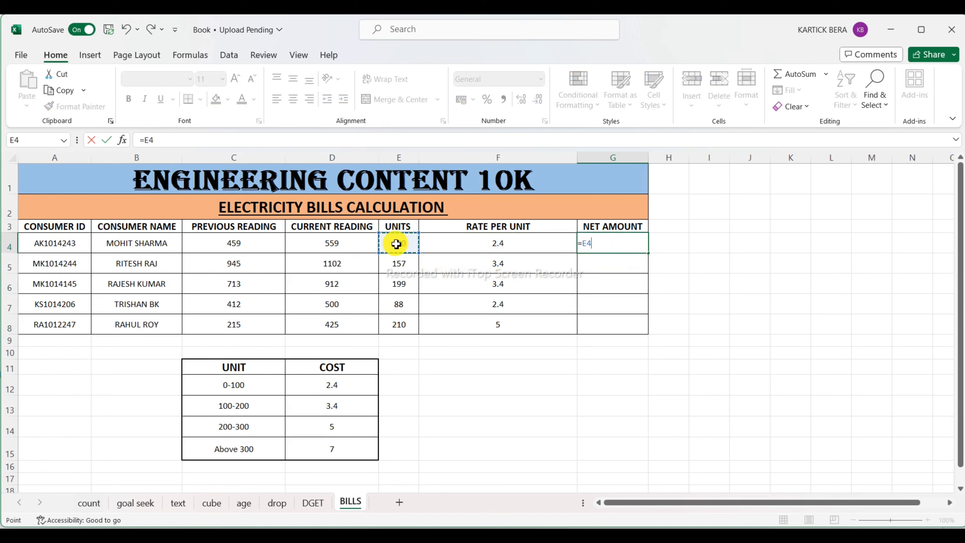
pyautogui.click(501, 246)
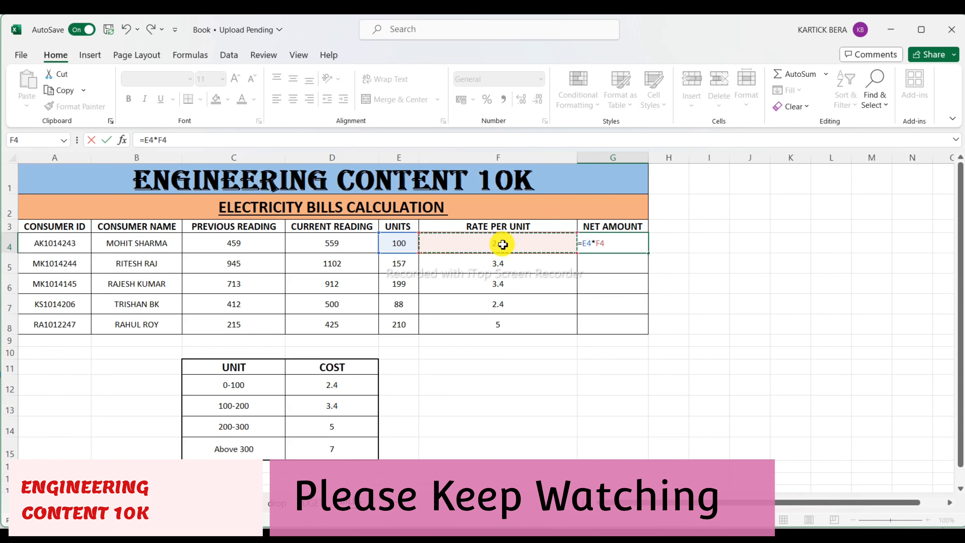
pyautogui.press('Return')
# Step: Copy the net amount formula down to G8, giving 240, 533.8, 676.6, 211.2 and 1050
pyautogui.click(641, 249)
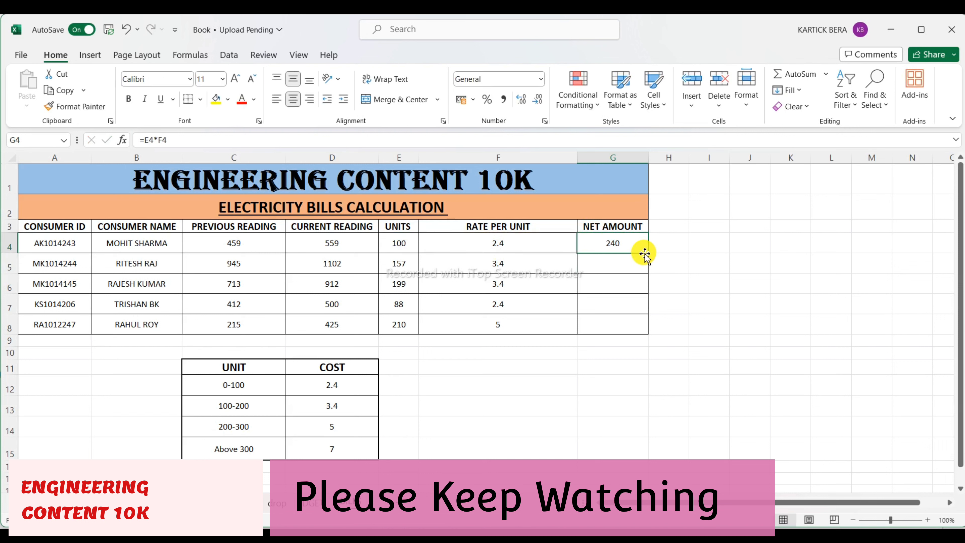
pyautogui.moveTo(652, 255); pyautogui.dragTo(638, 331)
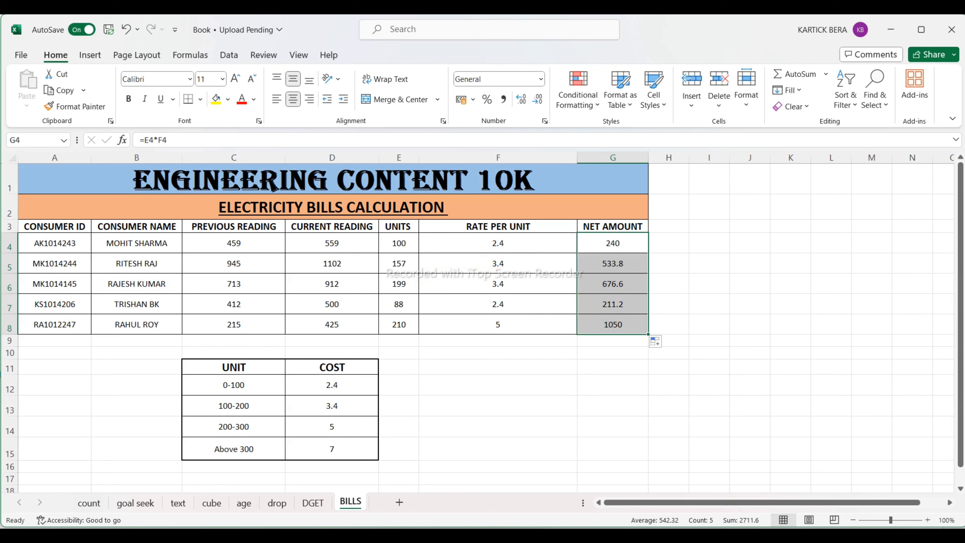
pyautogui.press('Up')
pyautogui.press('Up')
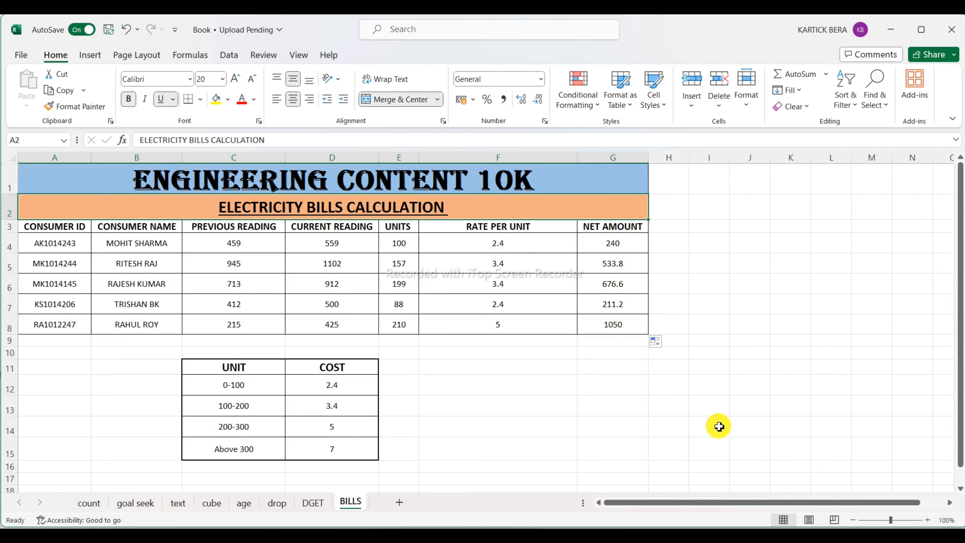